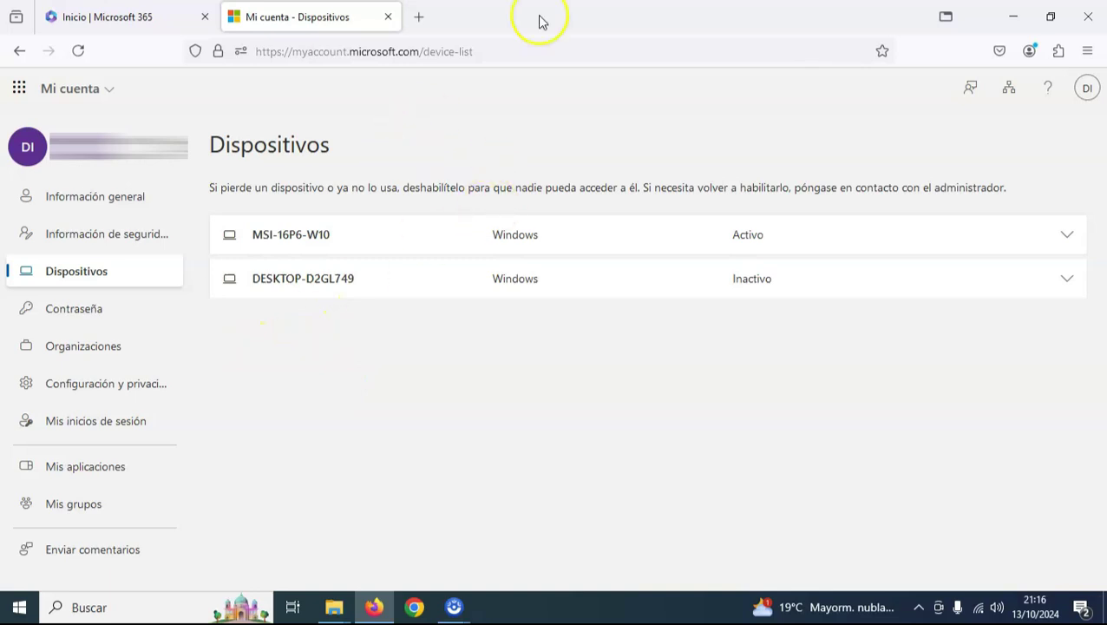
From the Microsoft 365 home page, open the account page for installing the Microsoft 365 apps
click(152, 11)
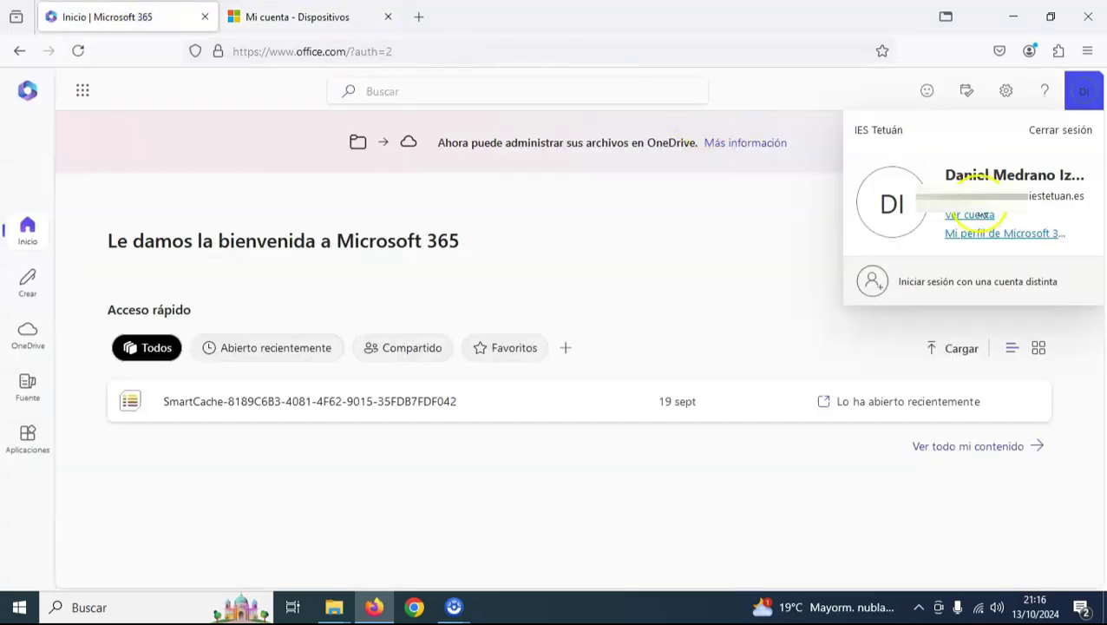
click(650, 225)
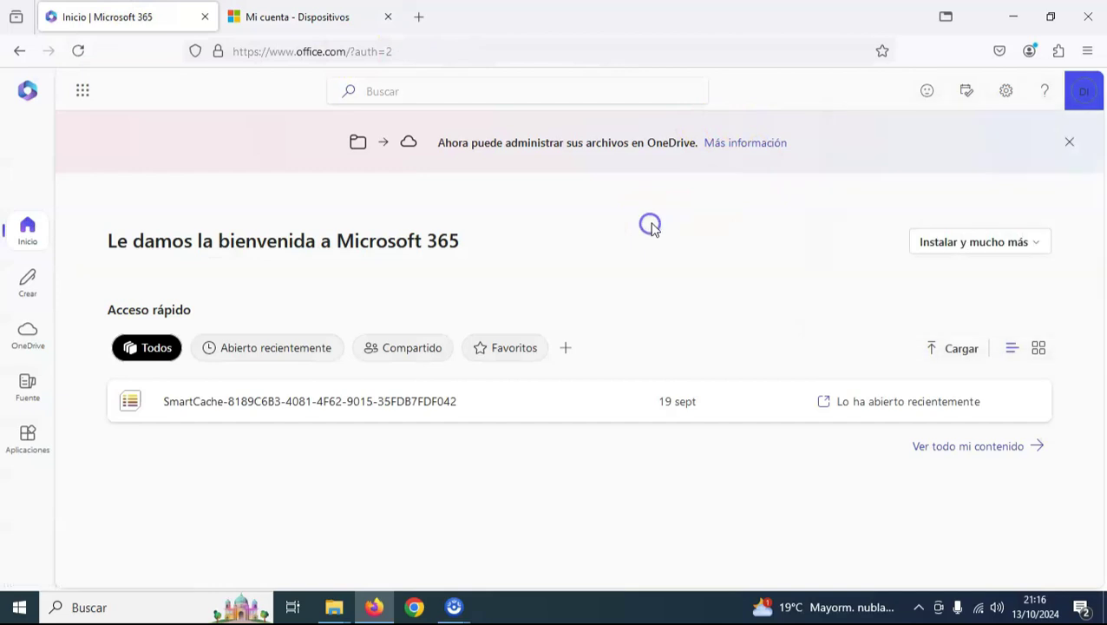
click(979, 240)
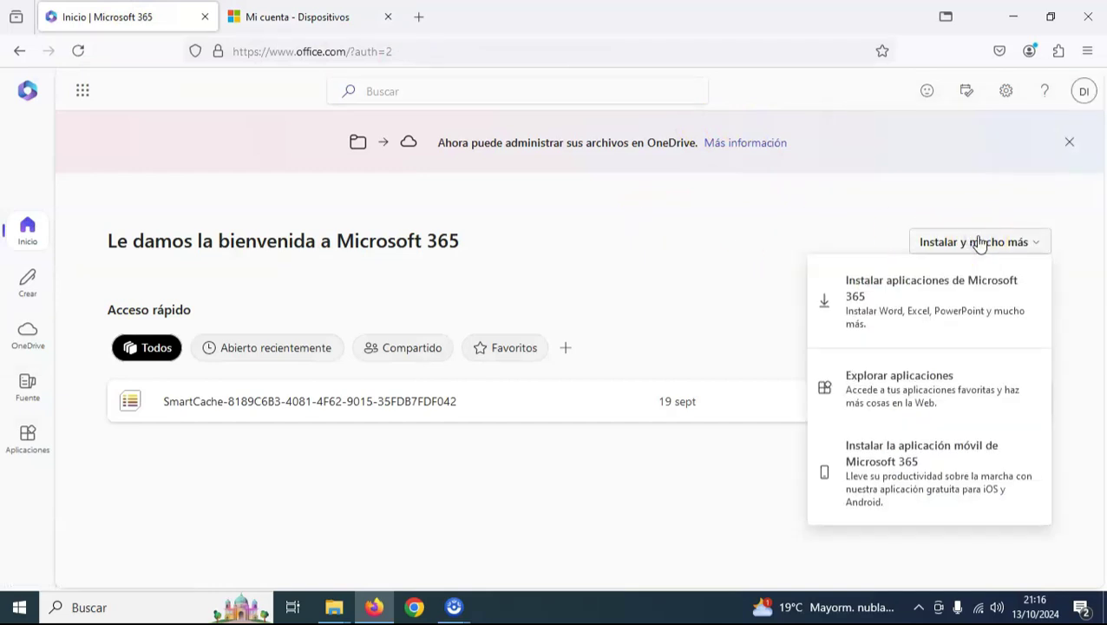
click(894, 297)
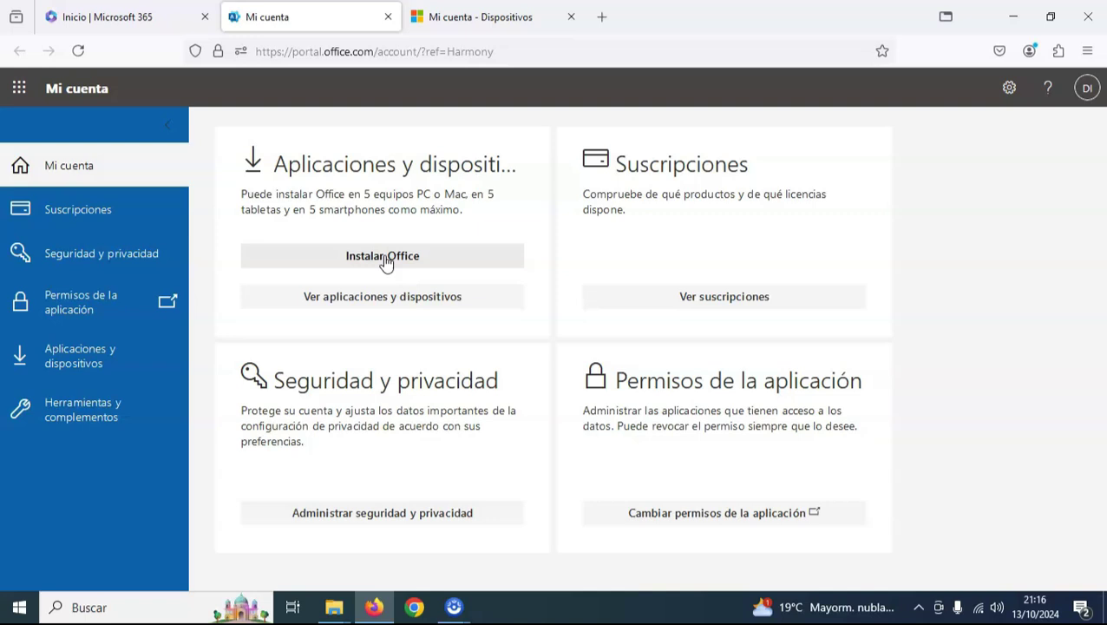
Download the Office installer and save it as OfficeSetup.exe in the Escritorio folder
click(385, 259)
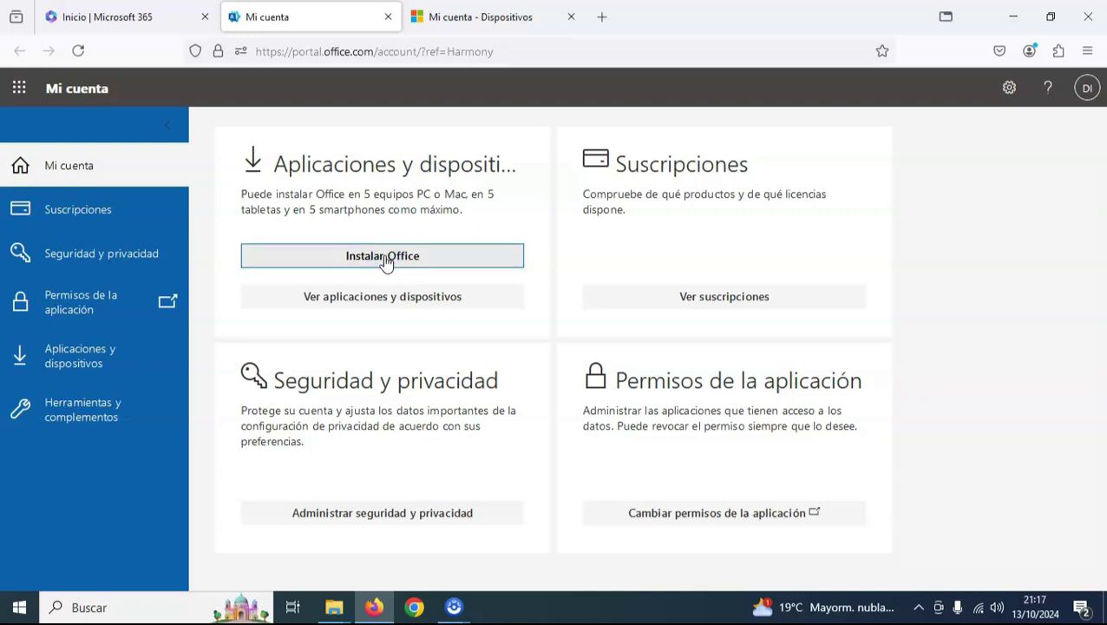
click(469, 257)
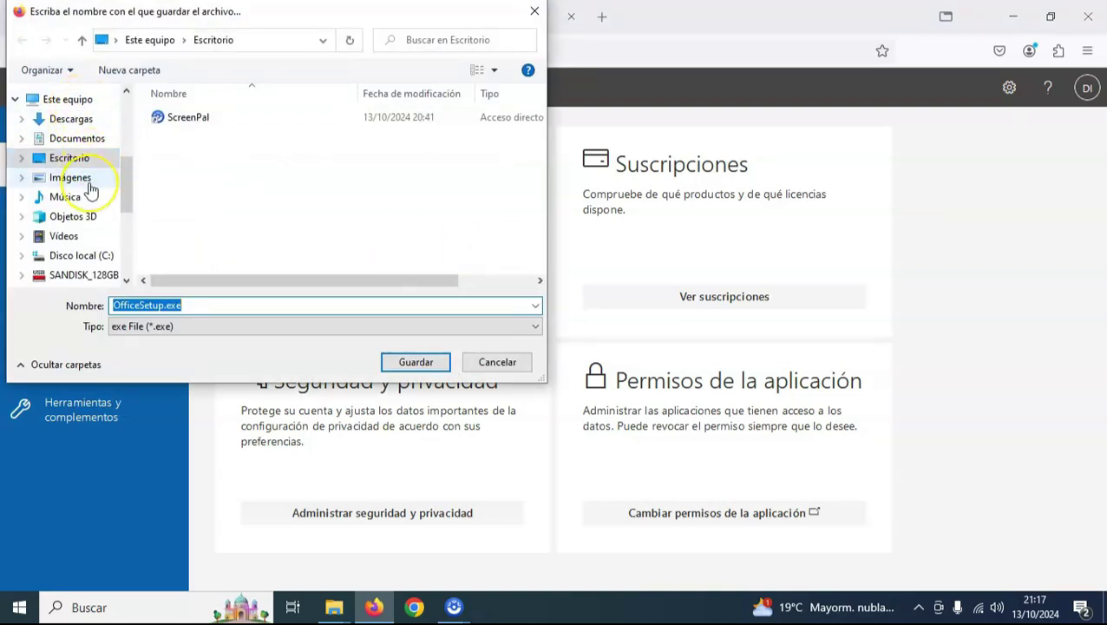
scroll(104, 217, down, 1)
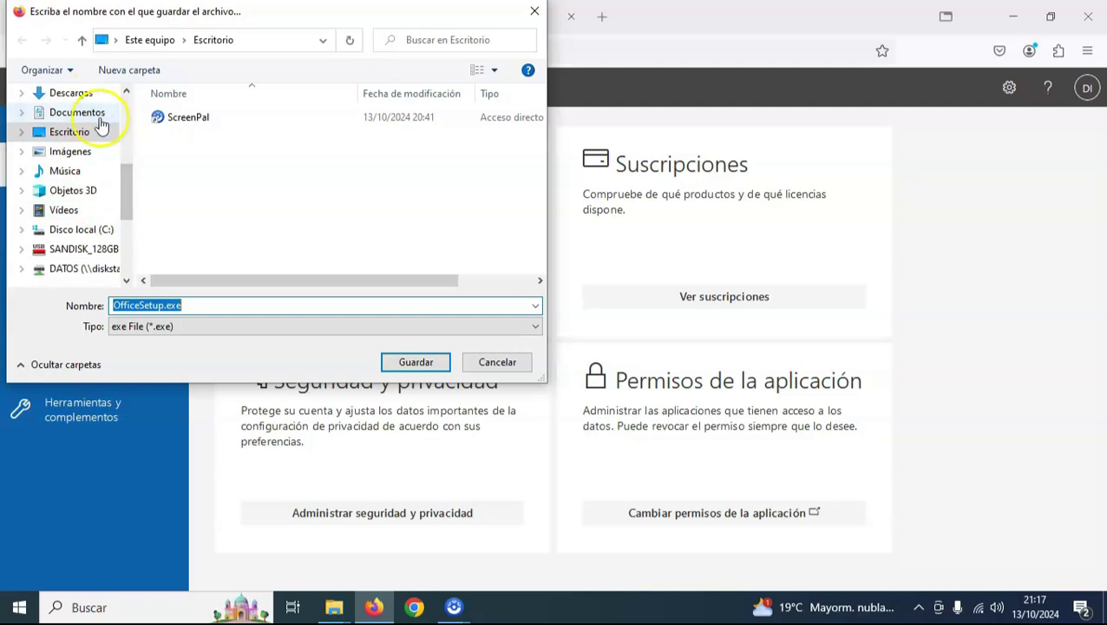
click(93, 131)
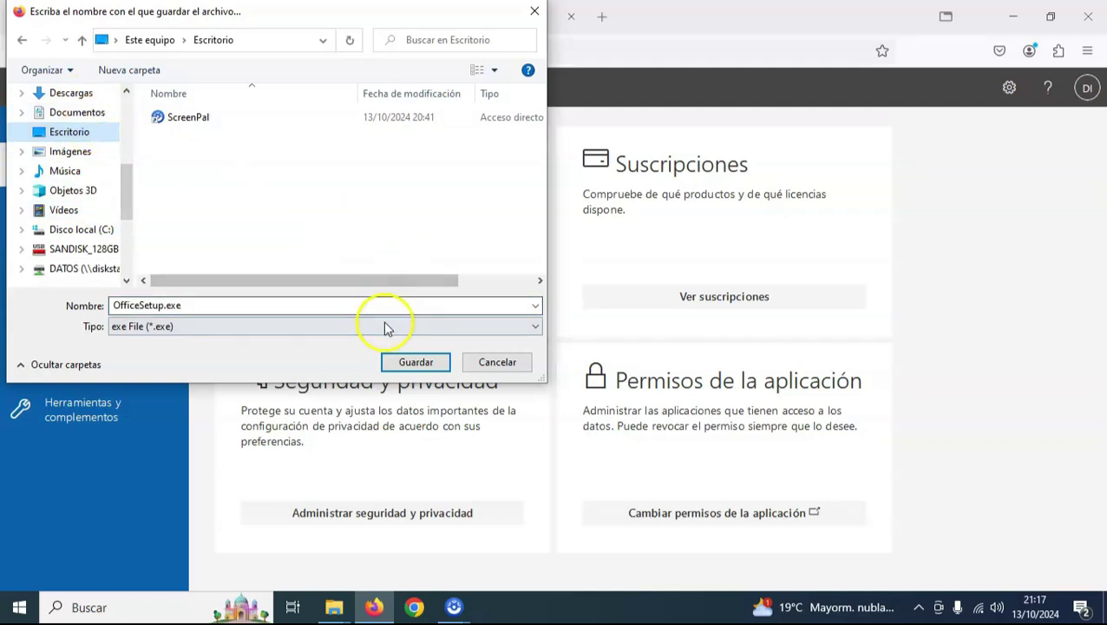
click(415, 362)
Minimise the browser, move OfficeSetup.exe to an empty area of the desktop and try to run it without elevation
click(1012, 18)
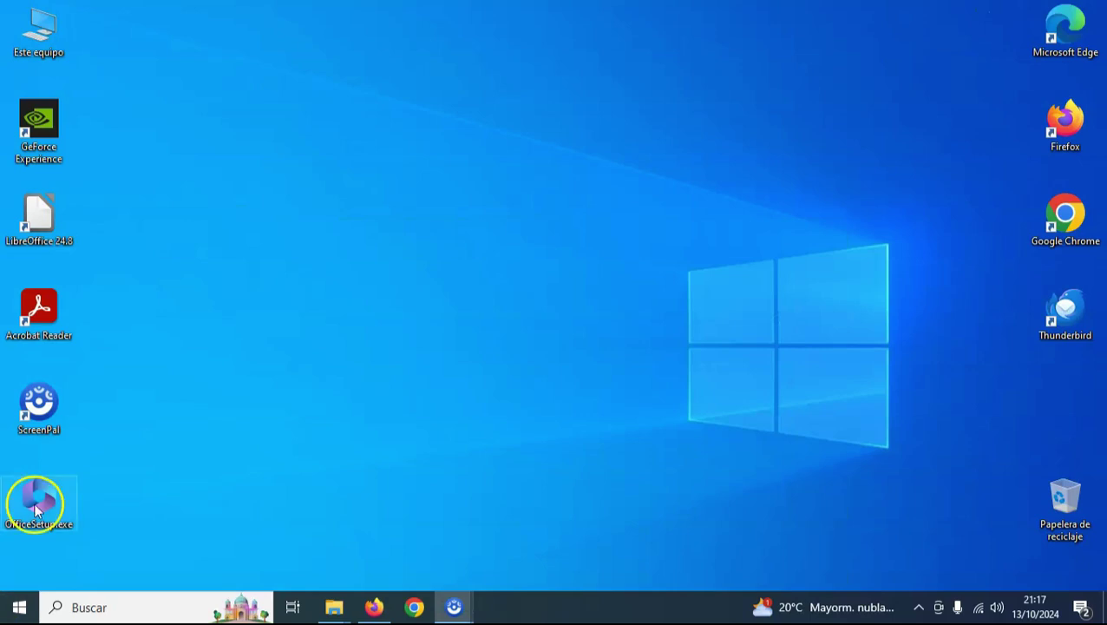
drag(42, 500, 282, 385)
double_click(274, 405)
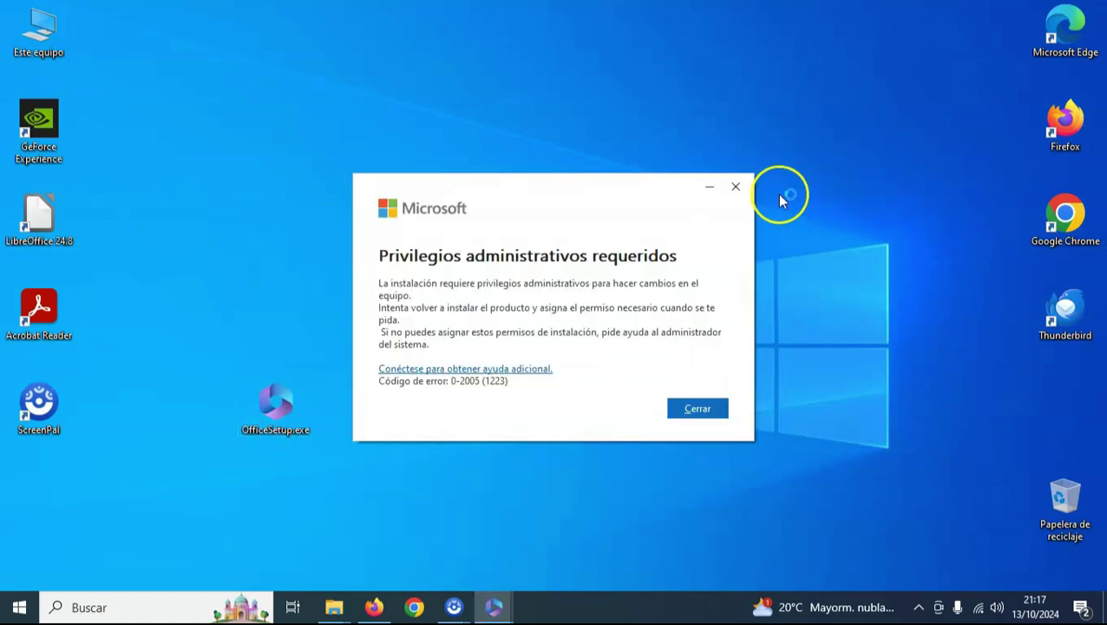
click(735, 187)
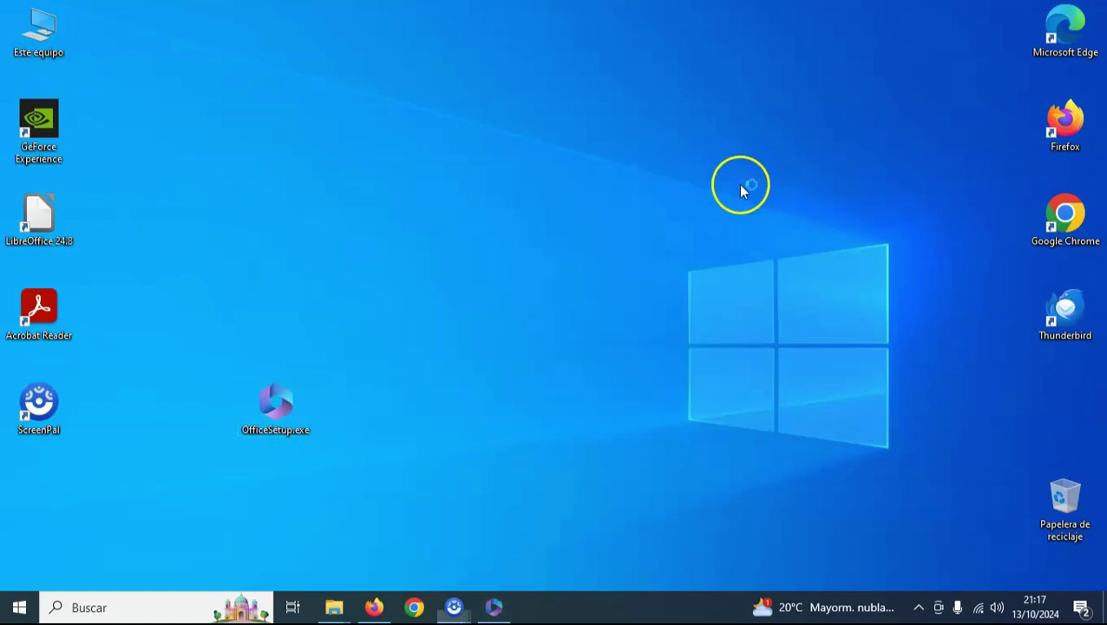
View the general properties of OfficeSetup.exe and close them
right_click(258, 410)
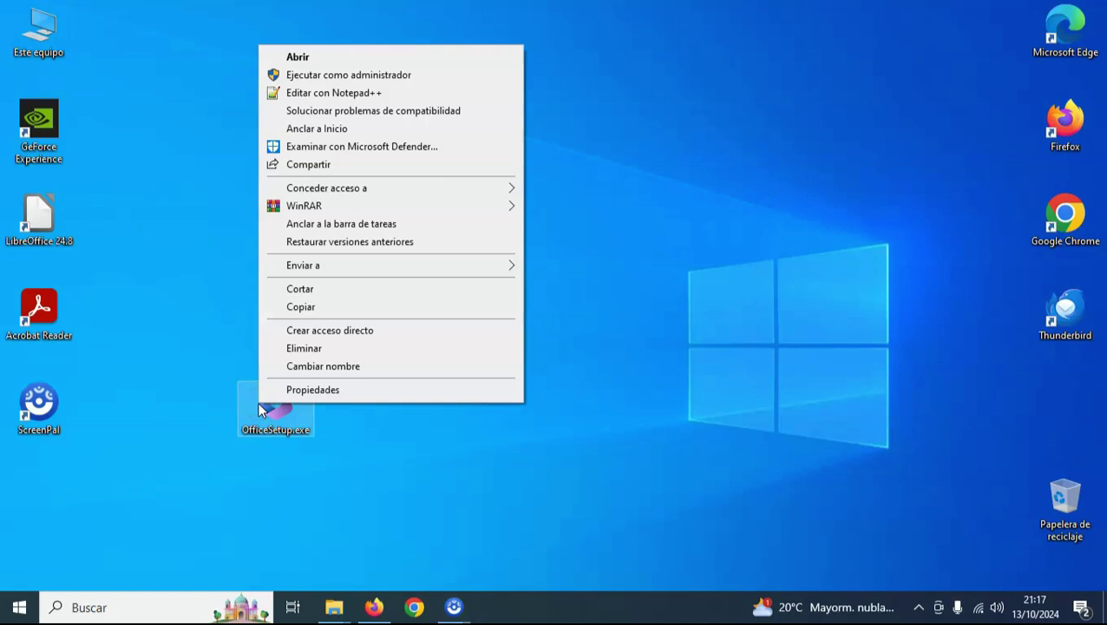
click(314, 391)
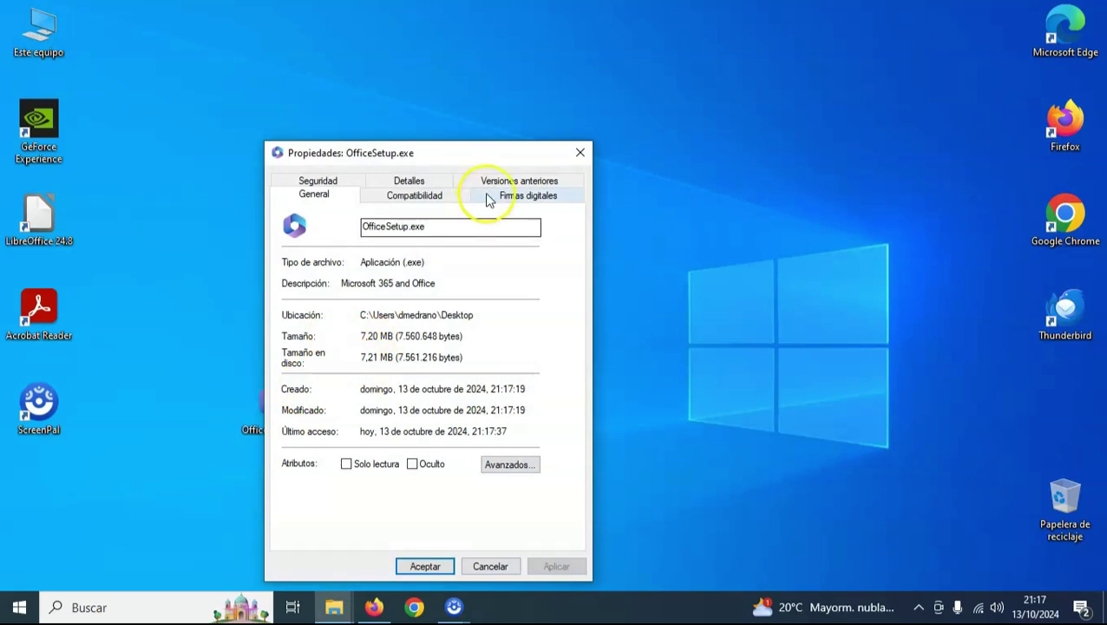
click(579, 154)
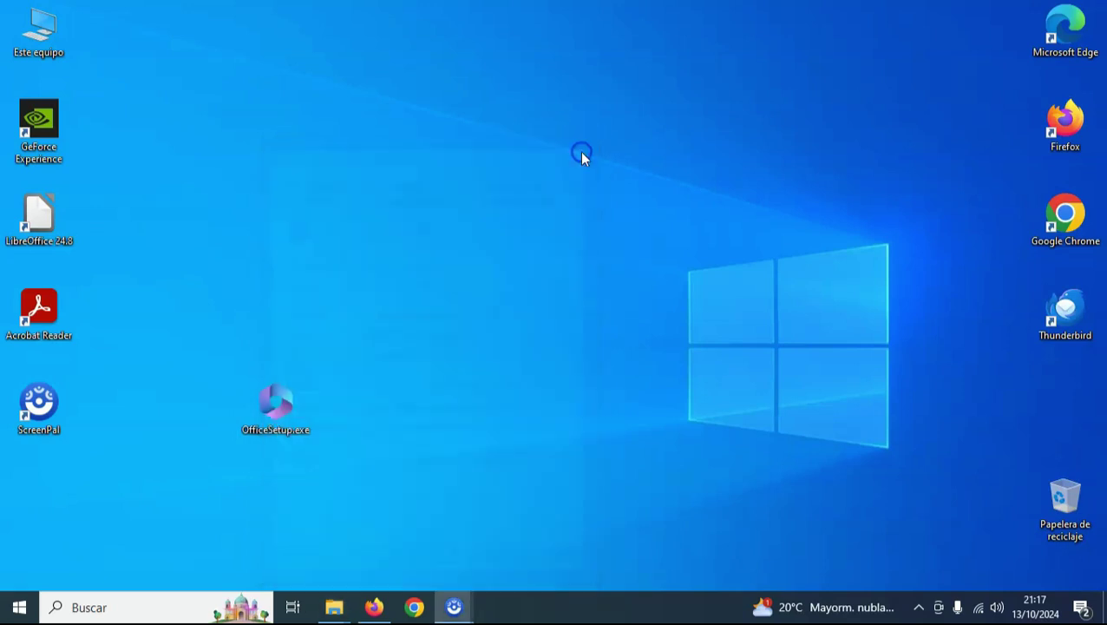
Run OfficeSetup.exe as administrator and close the installer once Microsoft 365 and Office are installed
right_click(260, 423)
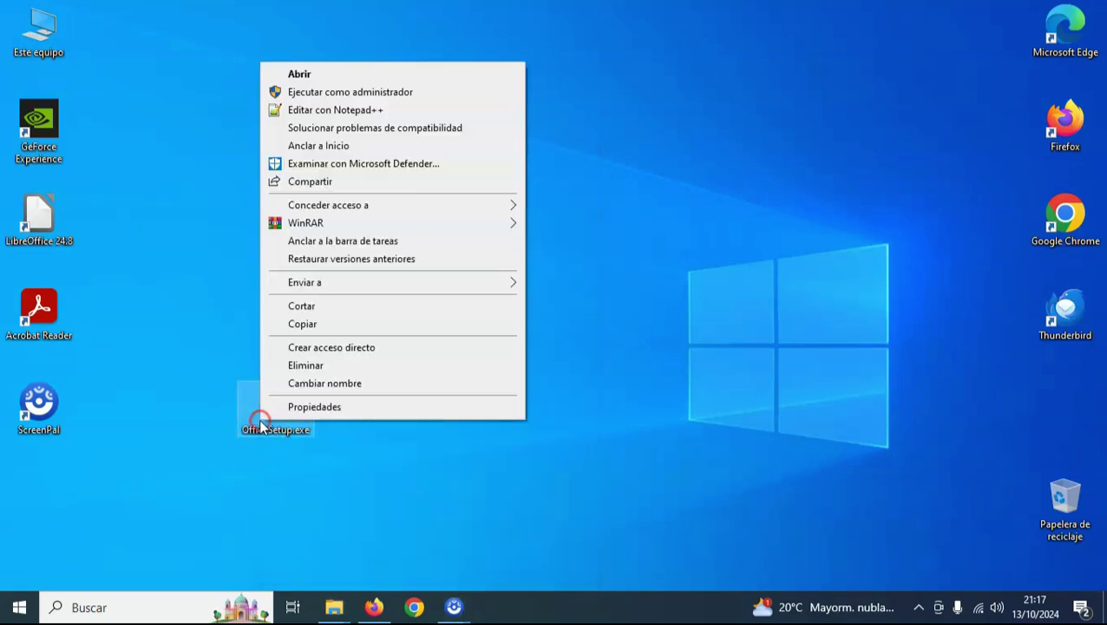
click(326, 94)
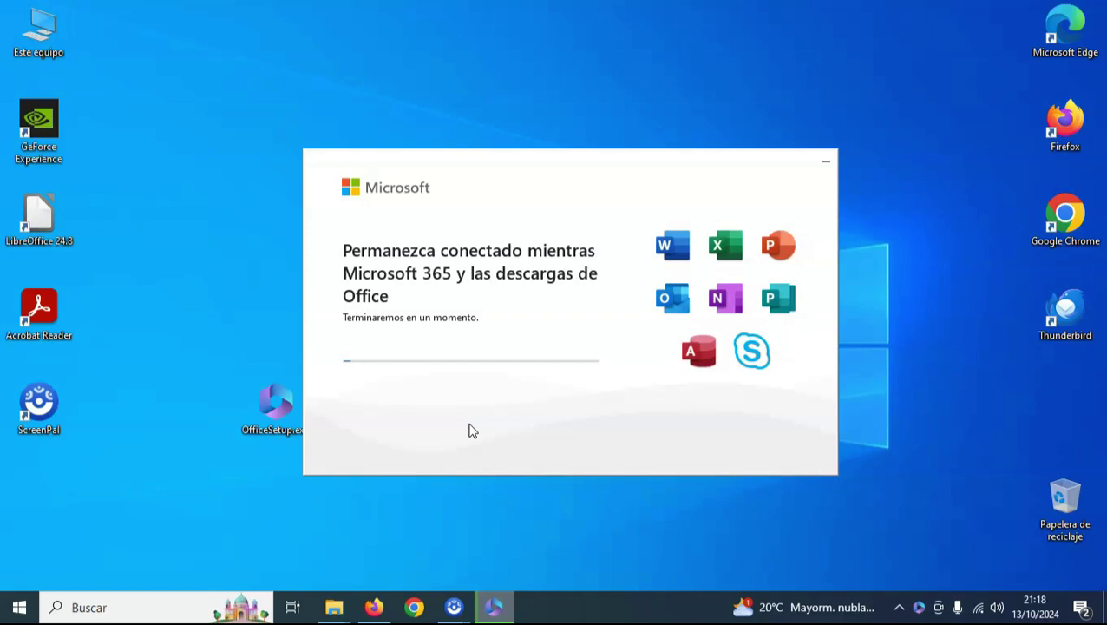
click(323, 444)
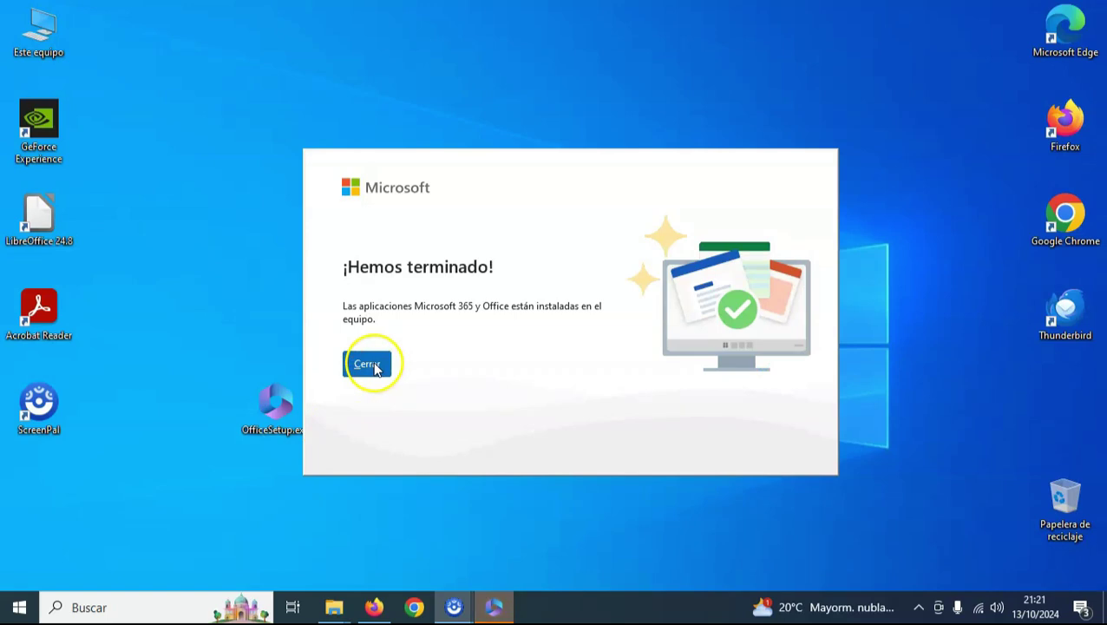
click(368, 364)
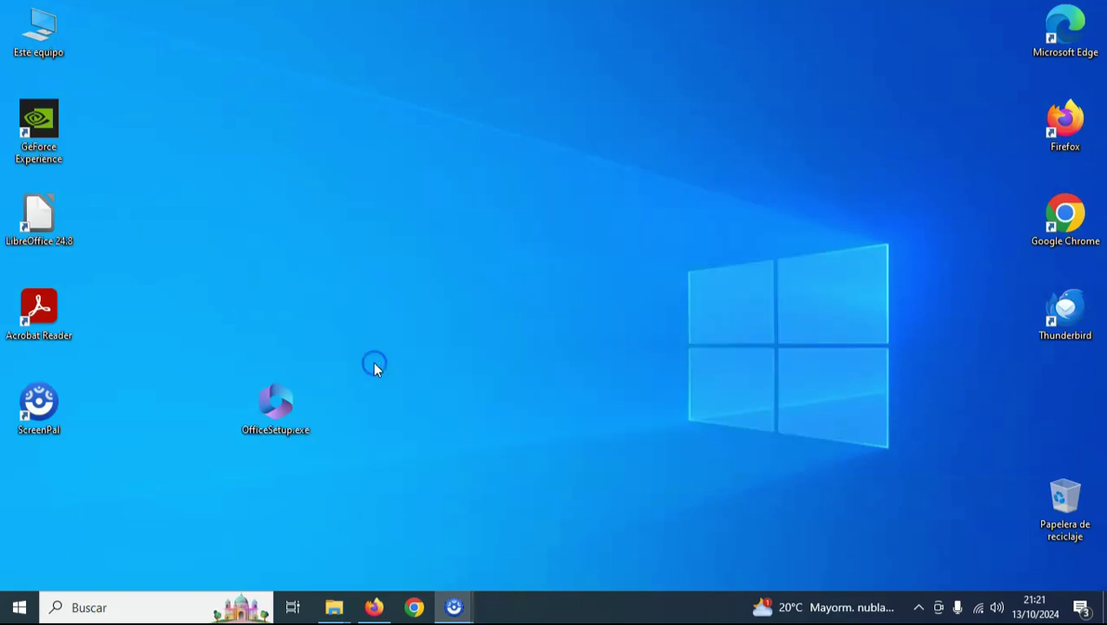
Search Windows for "word" and launch the Word application
click(167, 612)
text(w)
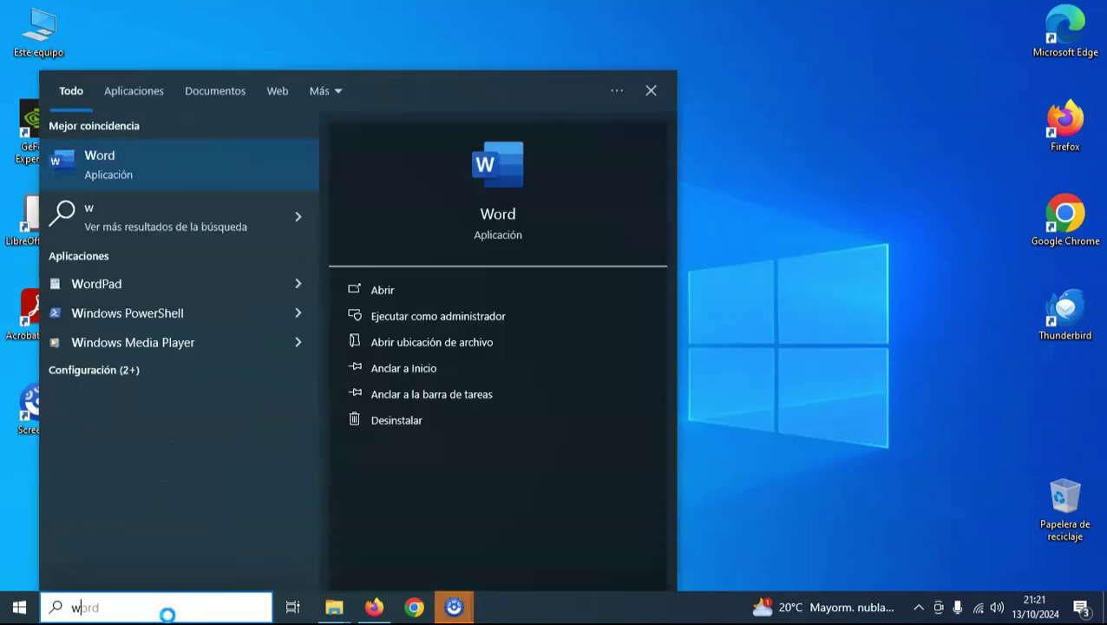
text(ord)
click(117, 157)
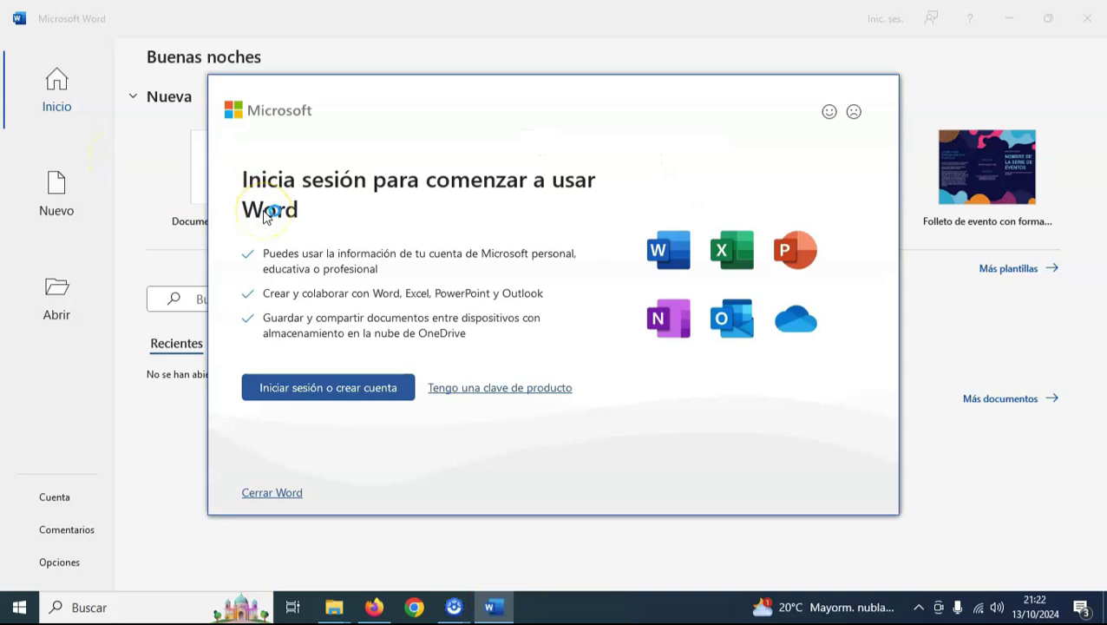
Start signing in to activate Office and submit the organisation account's e-mail address
click(381, 393)
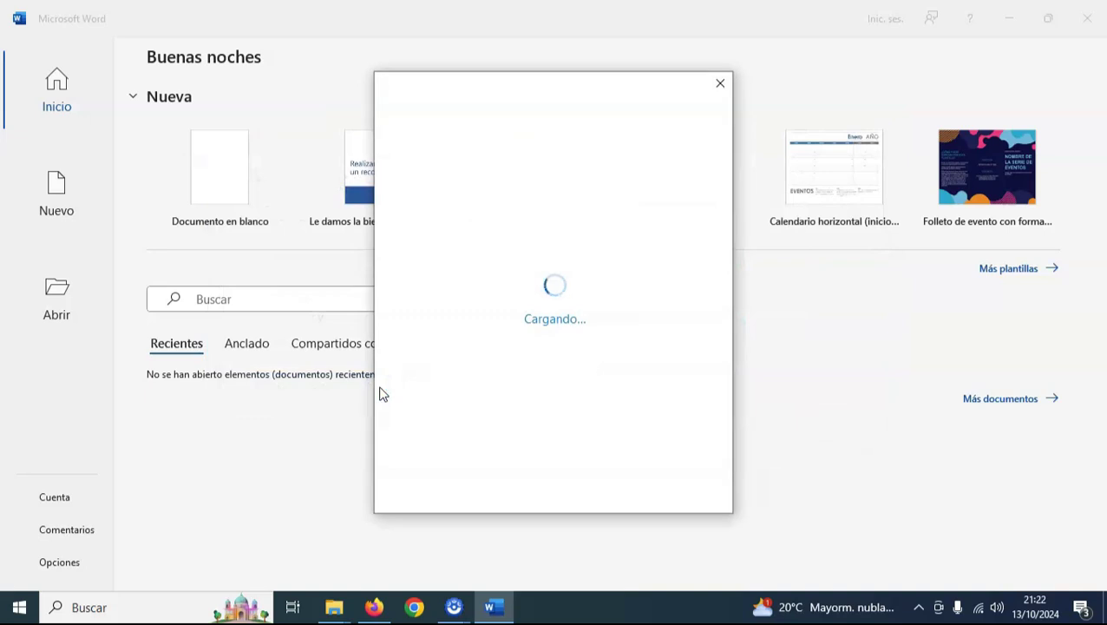
click(447, 229)
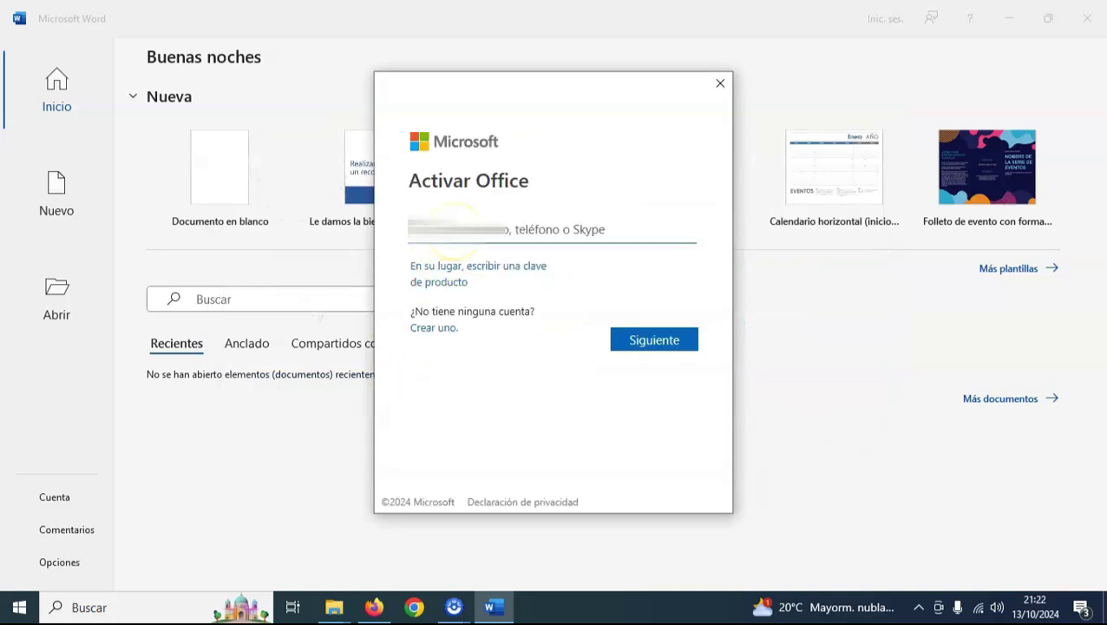
key(ctrl+v)
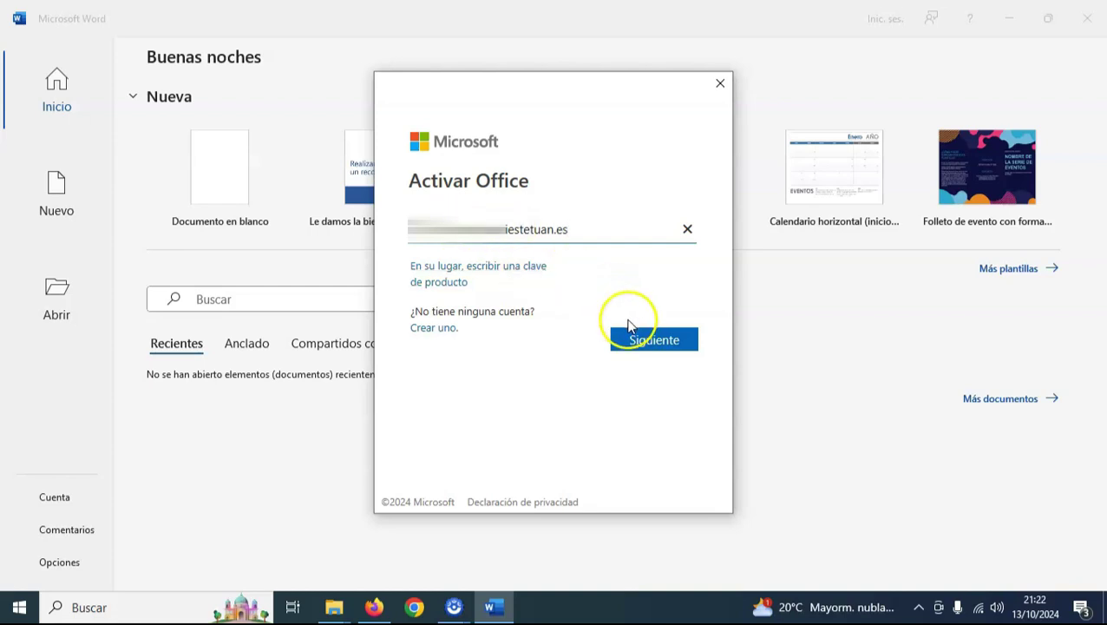
click(642, 343)
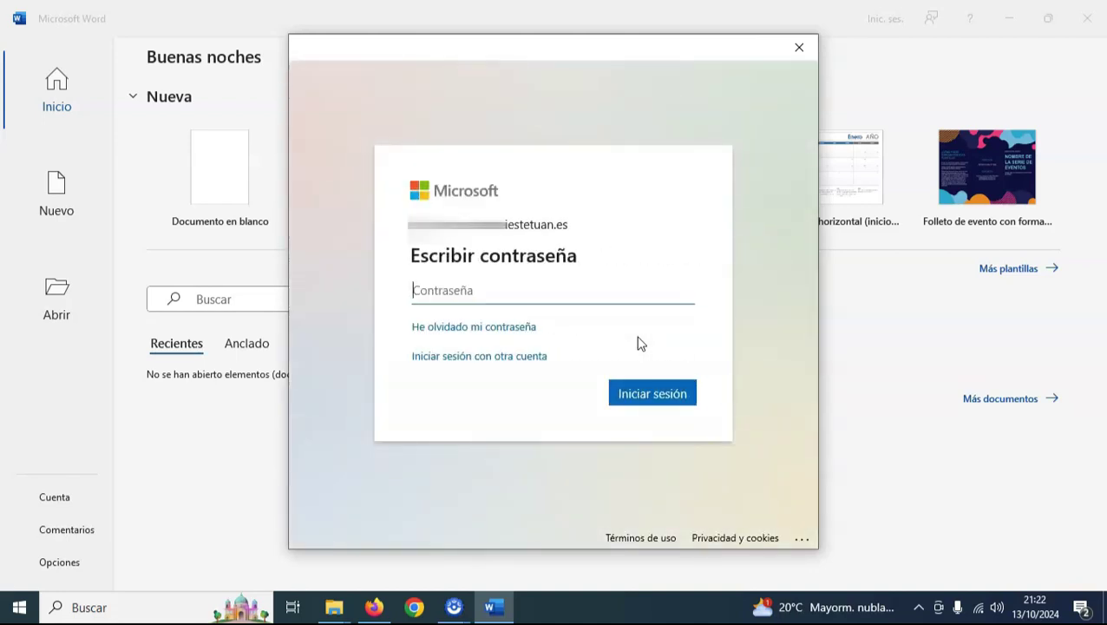
Enter the account password to sign in and allow Windows to use the account in all applications
text(•••••••)
click(644, 346)
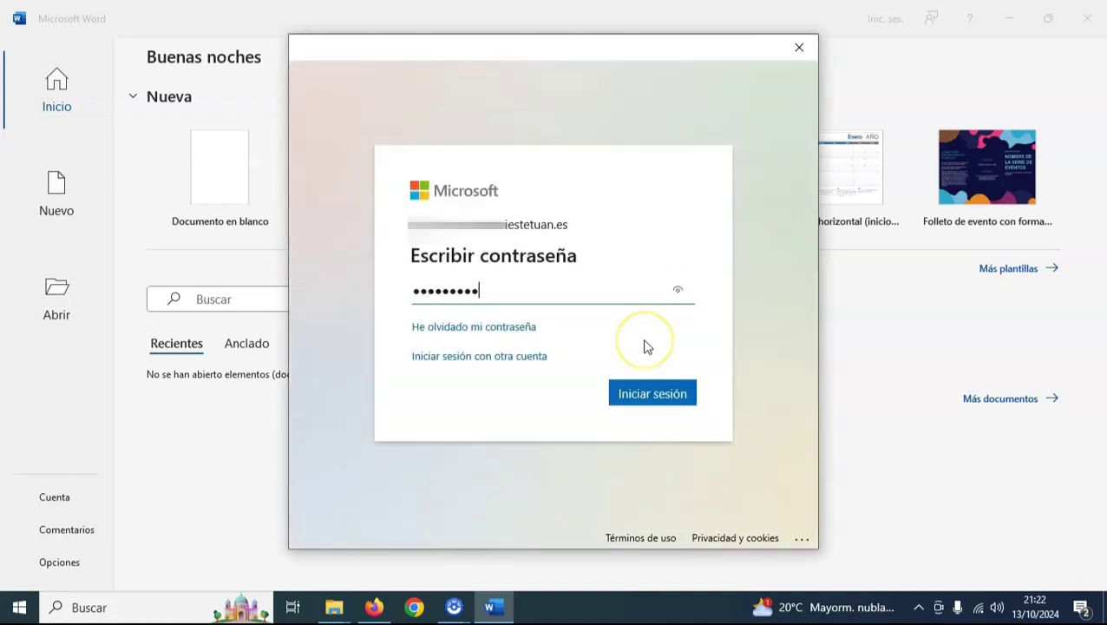
click(657, 392)
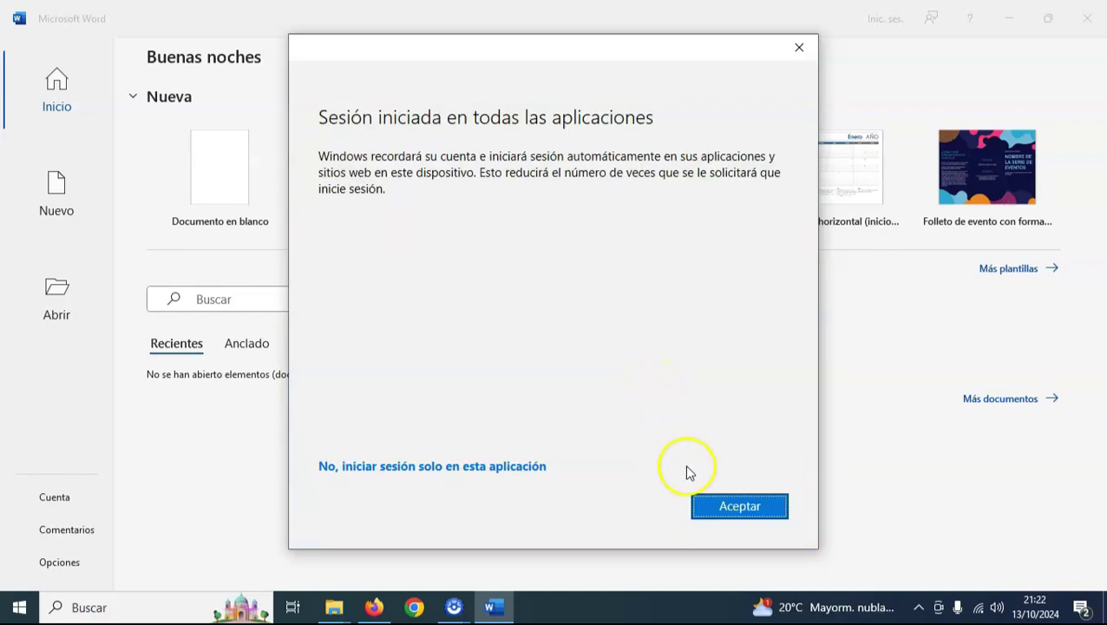
click(733, 513)
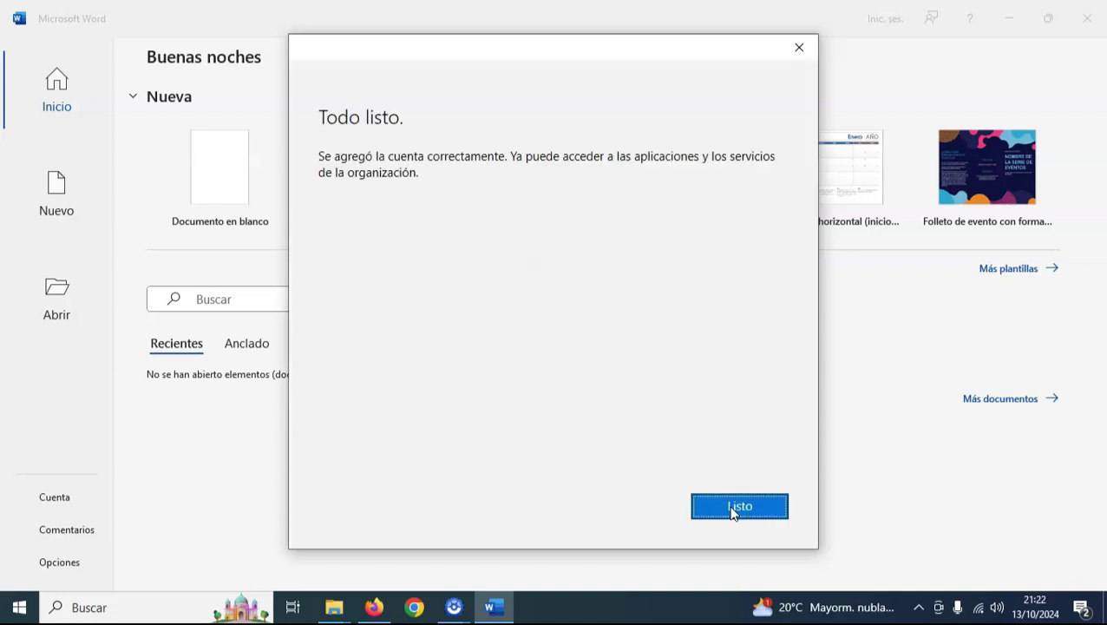
click(733, 508)
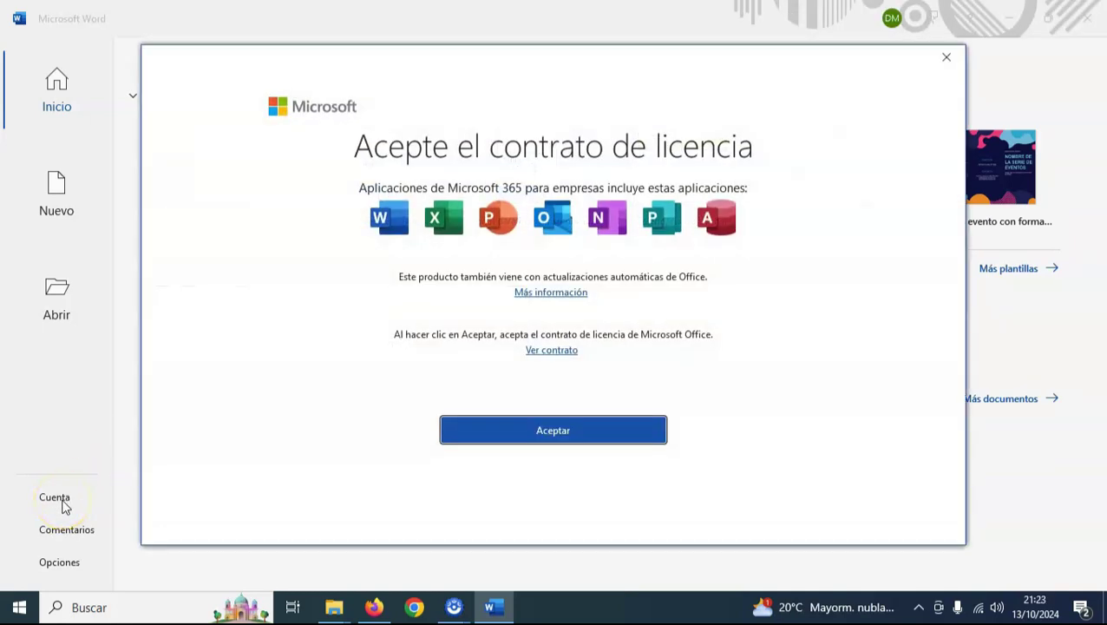
Accept the Microsoft Office licence agreement and set Office Open XML as the default file format
click(483, 434)
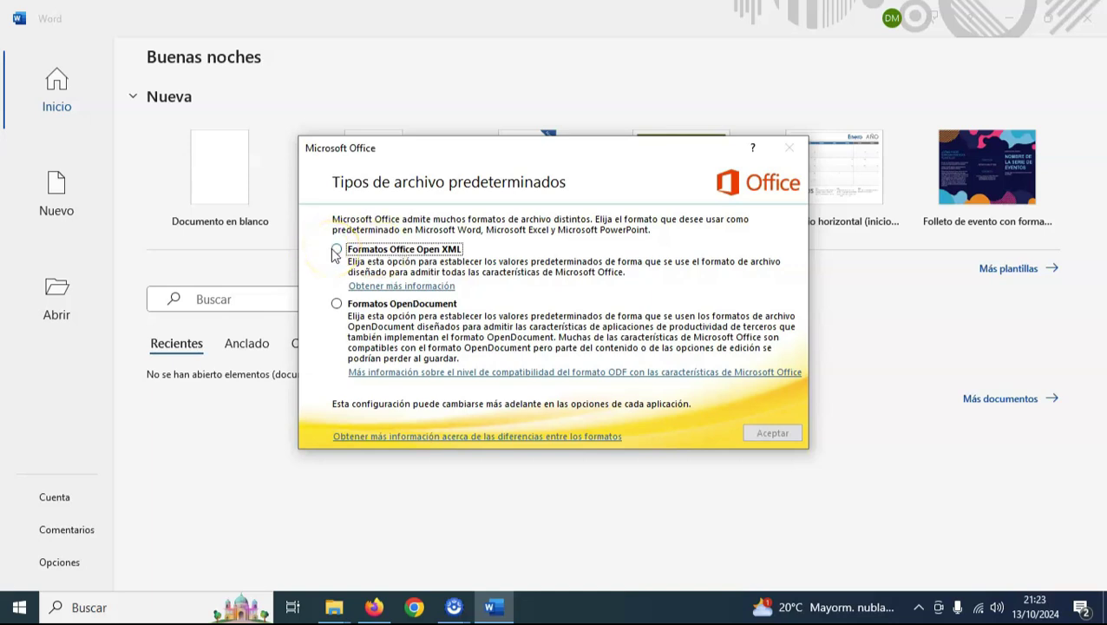
click(772, 434)
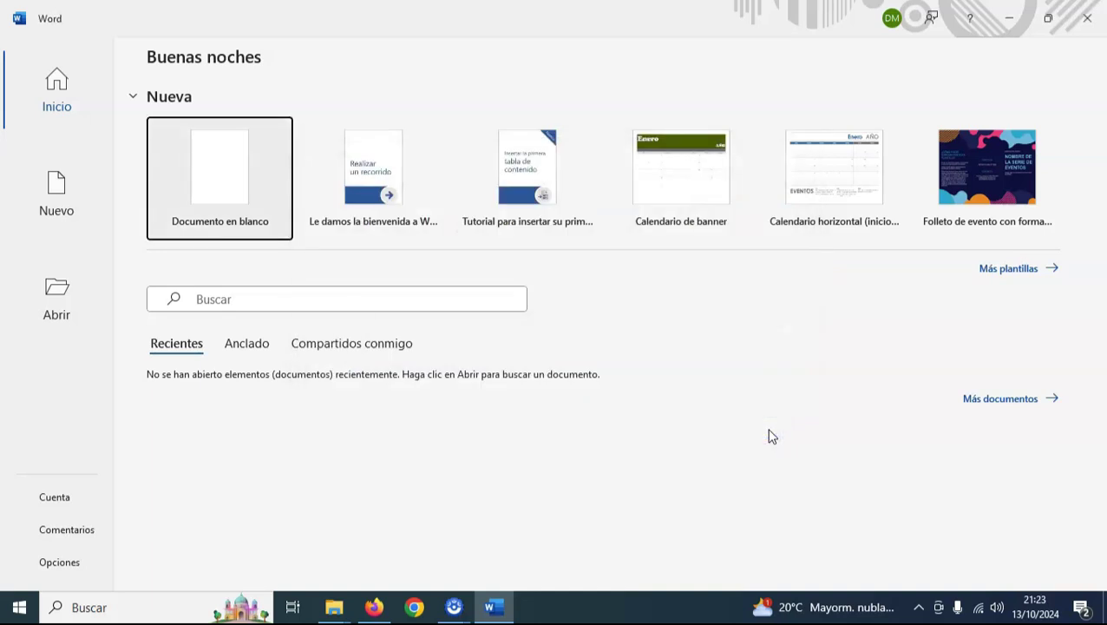
click(55, 498)
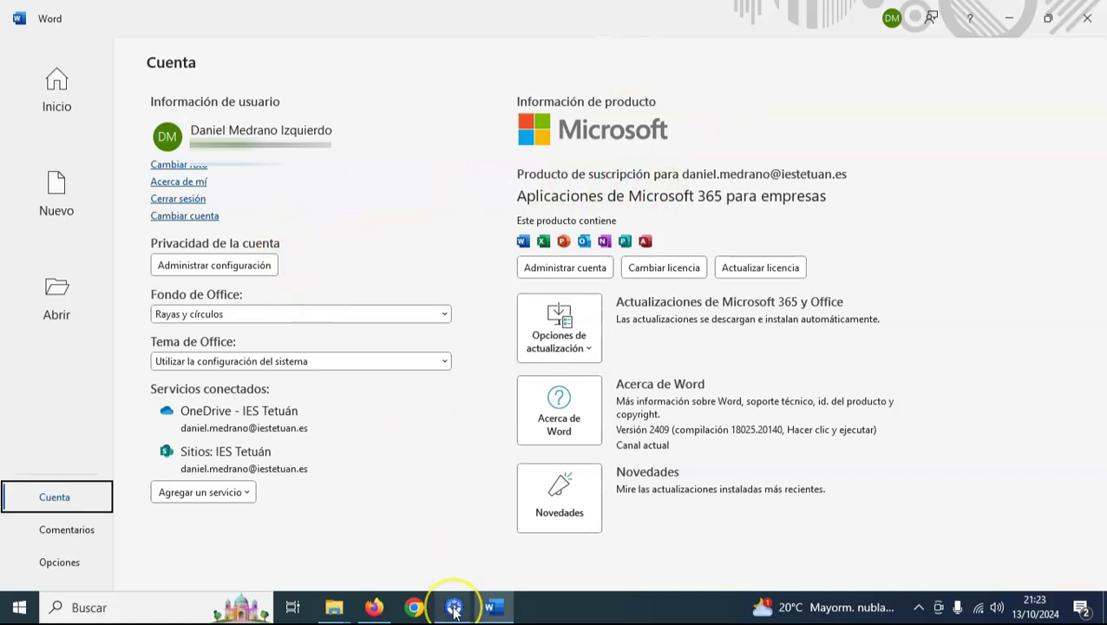
mouse_move(454, 611)
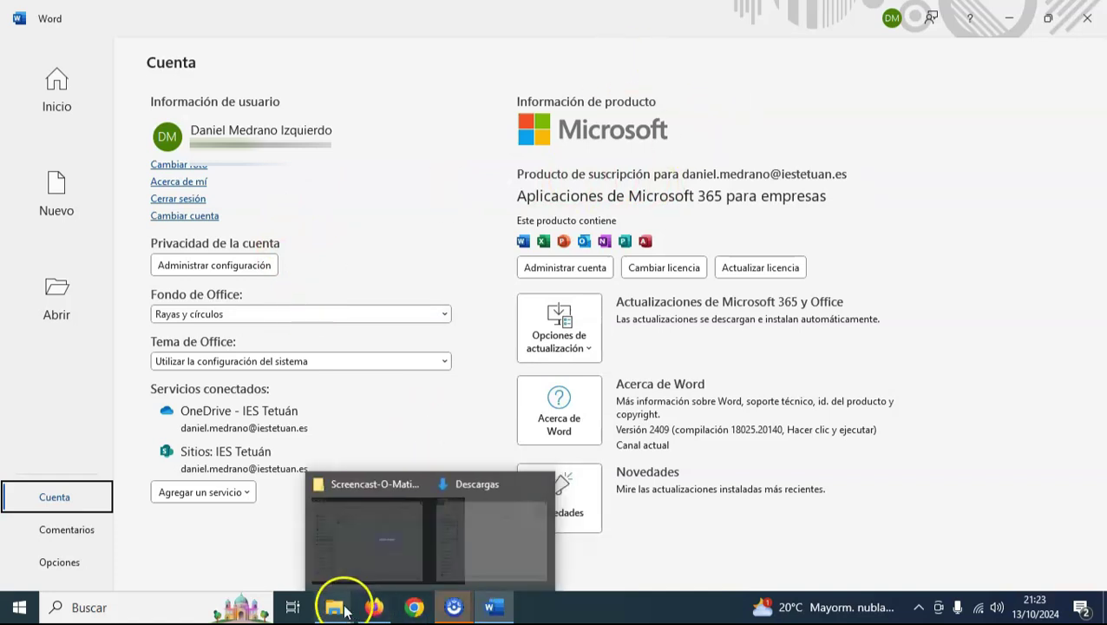
click(373, 608)
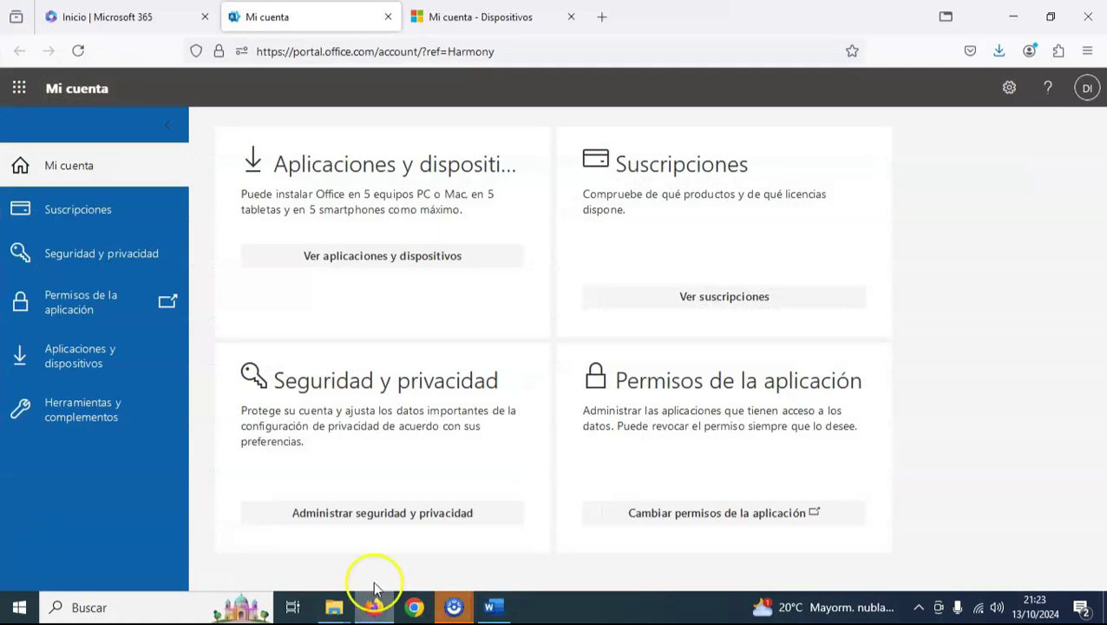
click(439, 19)
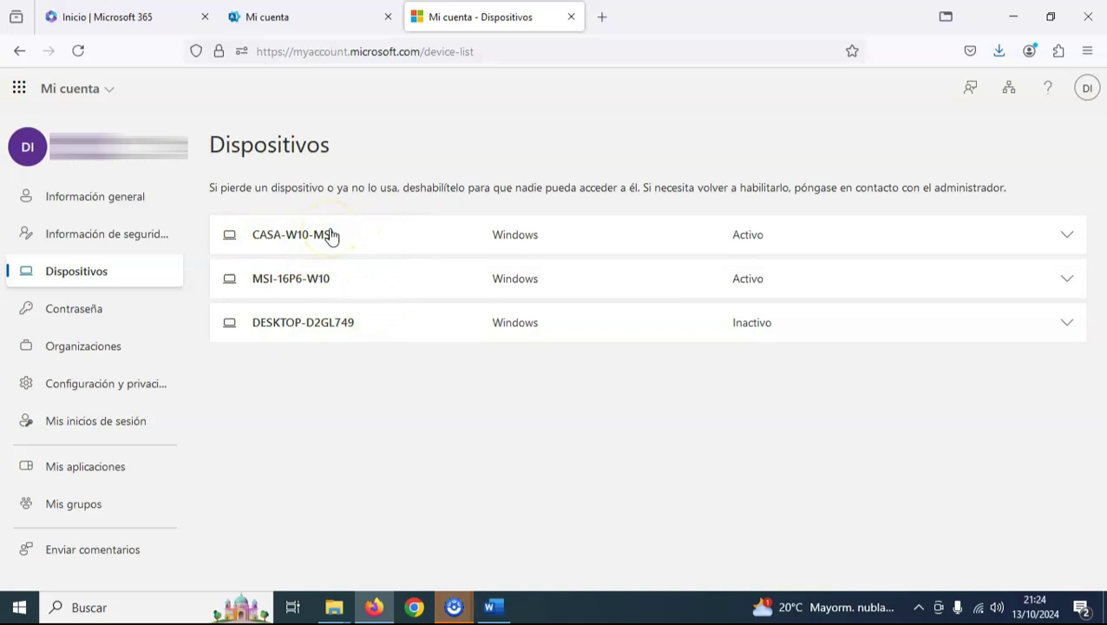
click(1071, 237)
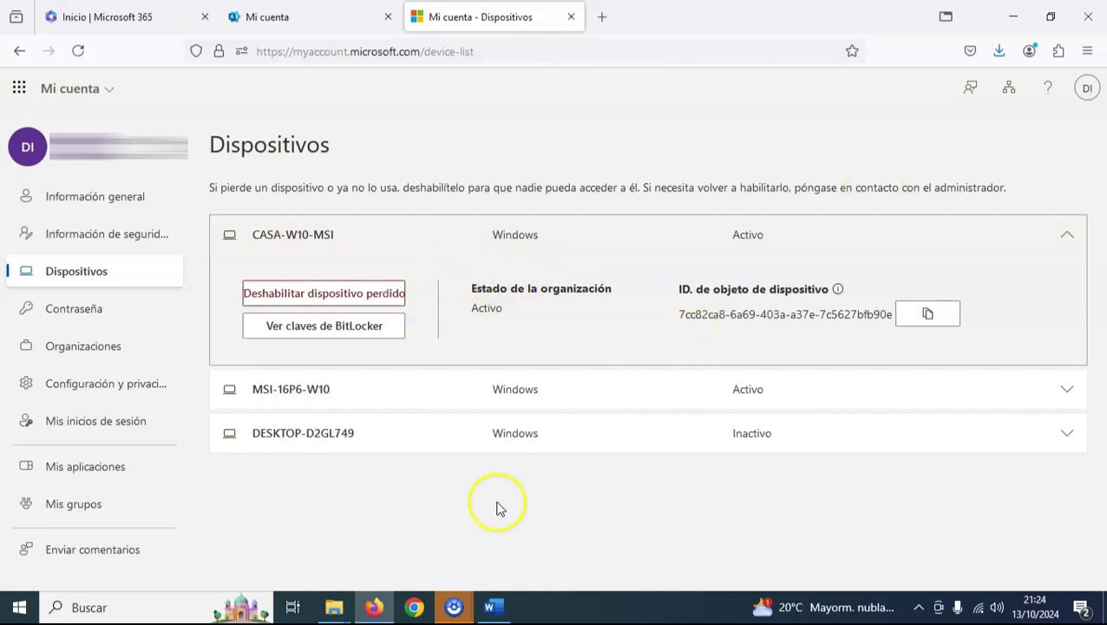
click(495, 610)
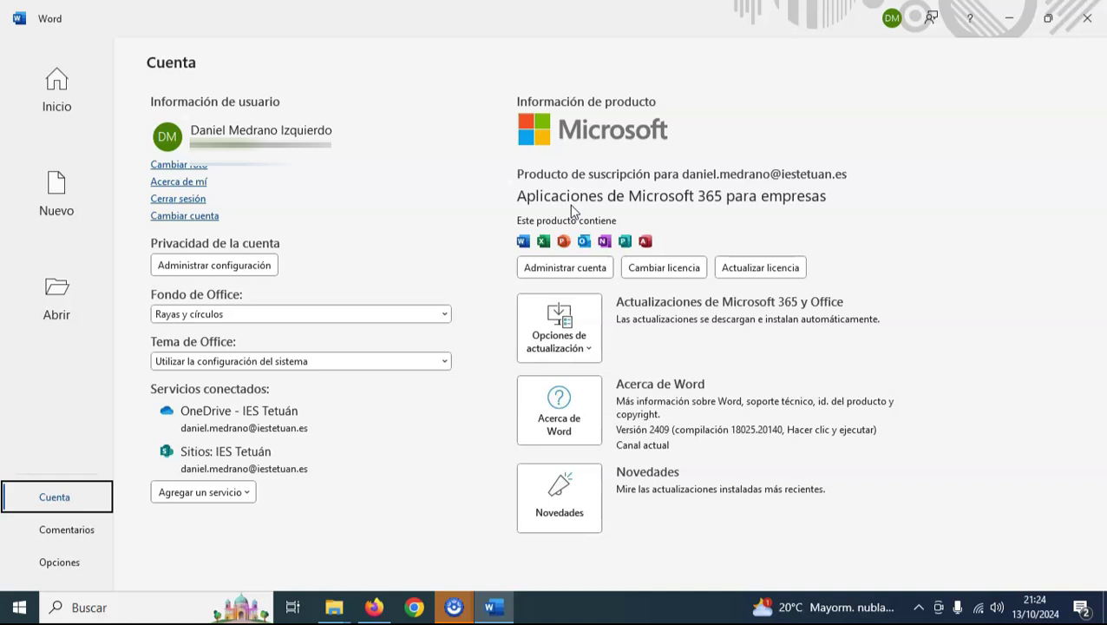
click(1088, 19)
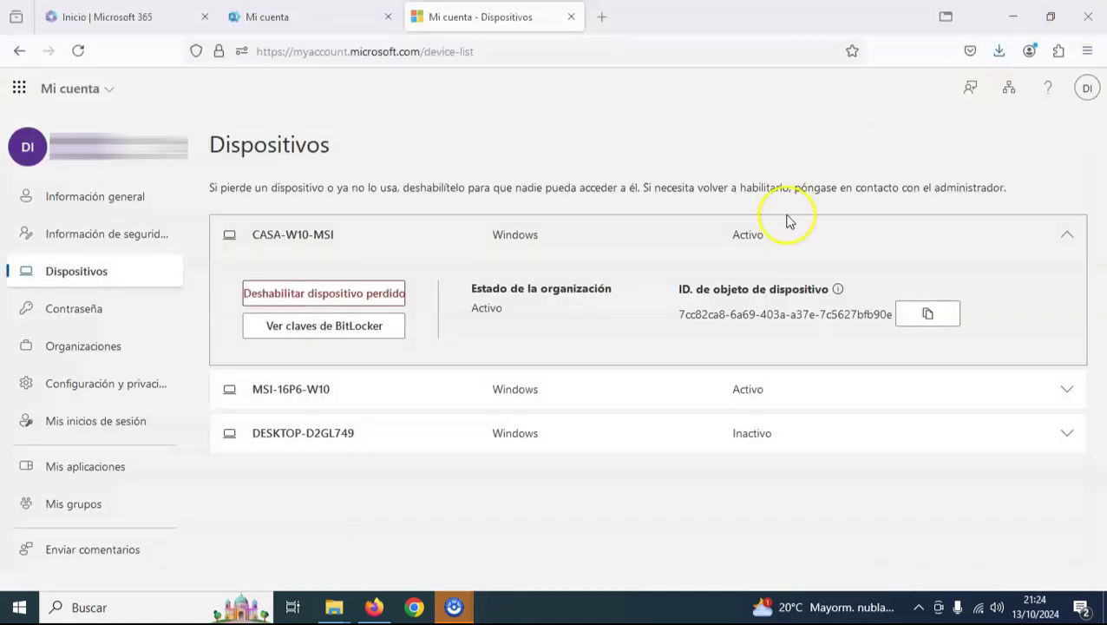